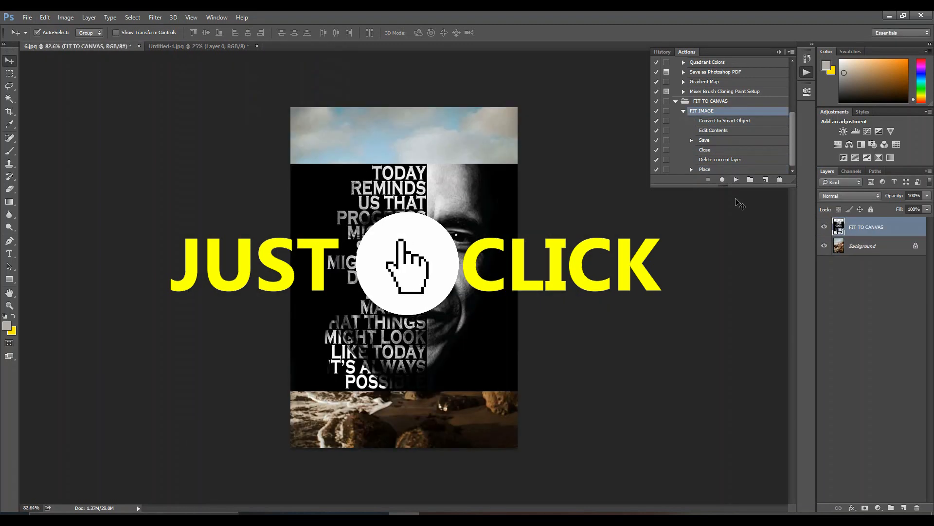
{"action": "left_click", "coordinate": [780, 52]}
{"action": "scroll", "coordinate": [373, 302], "scroll_direction": "up", "scroll_amount": 2}
{"action": "mouse_move", "coordinate": [399, 257]}
{"action": "left_mouse_down"}
{"action": "mouse_move", "coordinate": [420, 282]}
{"action": "mouse_move", "coordinate": [399, 261]}
{"action": "left_mouse_up"}
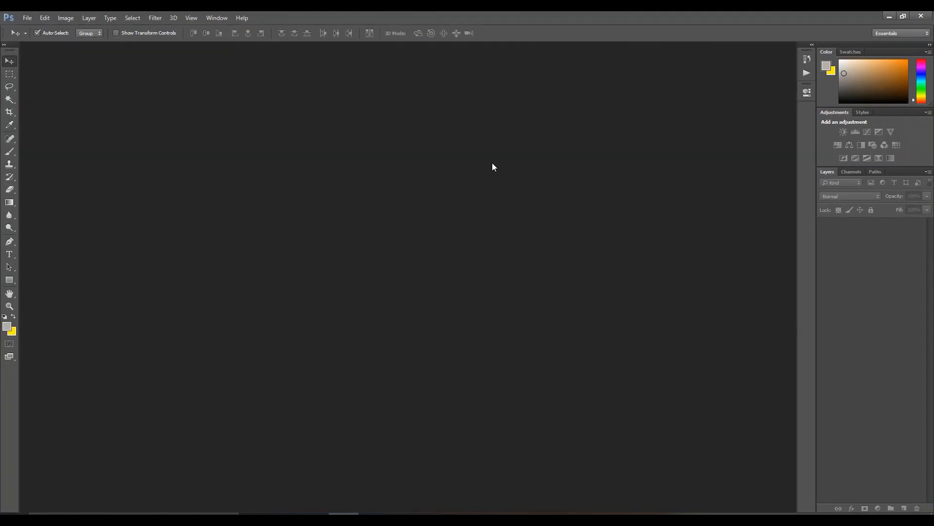
Open the images 6.jpg and Untitled-1.jpg together from the FIT TO CANVAS folder.
{"action": "key", "text": "ctrl+o"}
{"action": "left_click", "coordinate": [146, 117]}
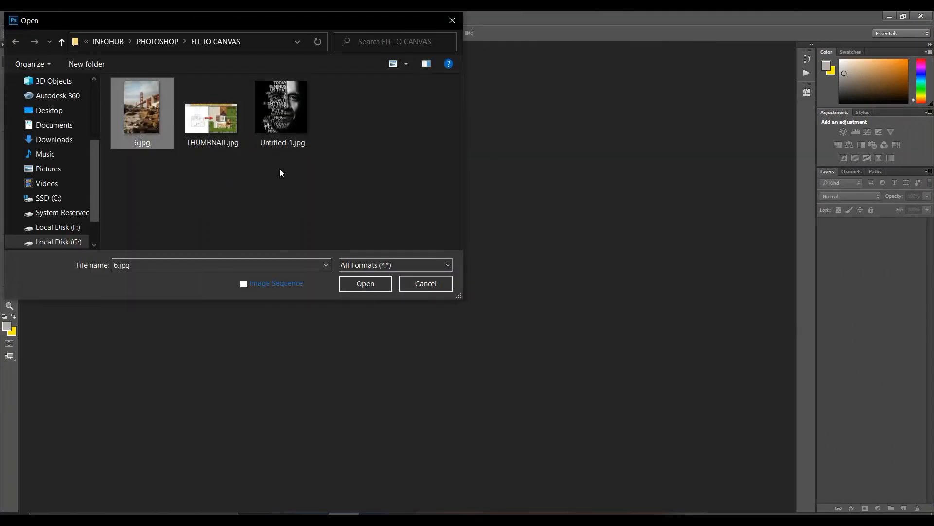
{"action": "left_click", "coordinate": [293, 137], "text": "ctrl"}
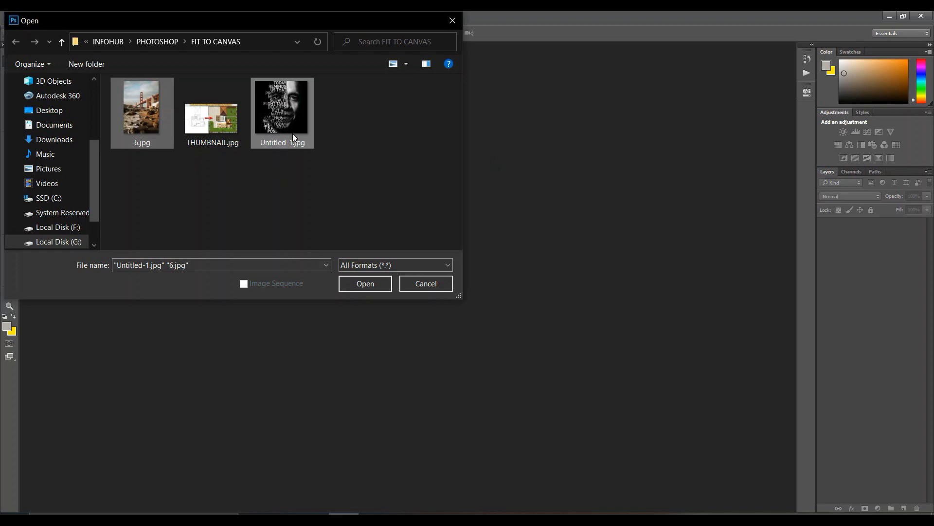
{"action": "left_click", "coordinate": [365, 284]}
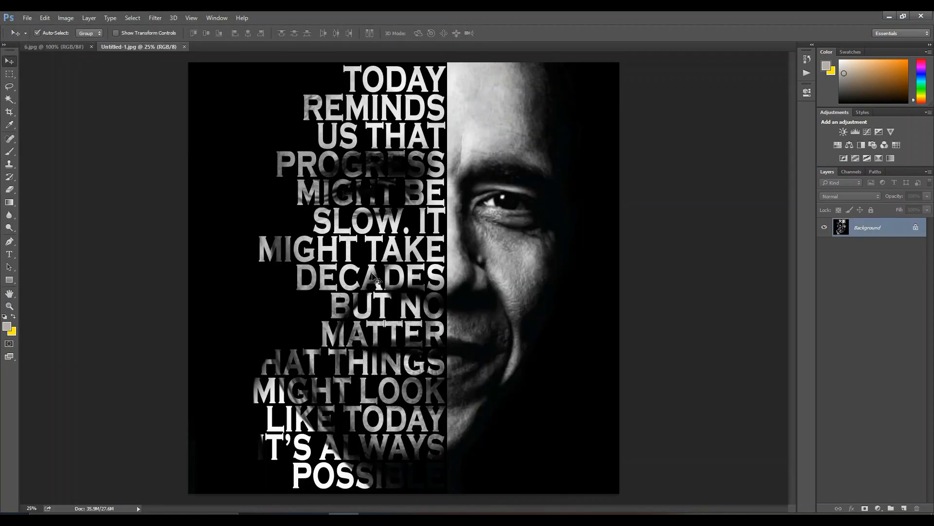
Unlock the Background layer of Untitled-1.jpg and move the portrait image into the 6.jpg document.
{"action": "left_click", "coordinate": [81, 47]}
{"action": "left_click", "coordinate": [121, 46]}
{"action": "left_click", "coordinate": [69, 47]}
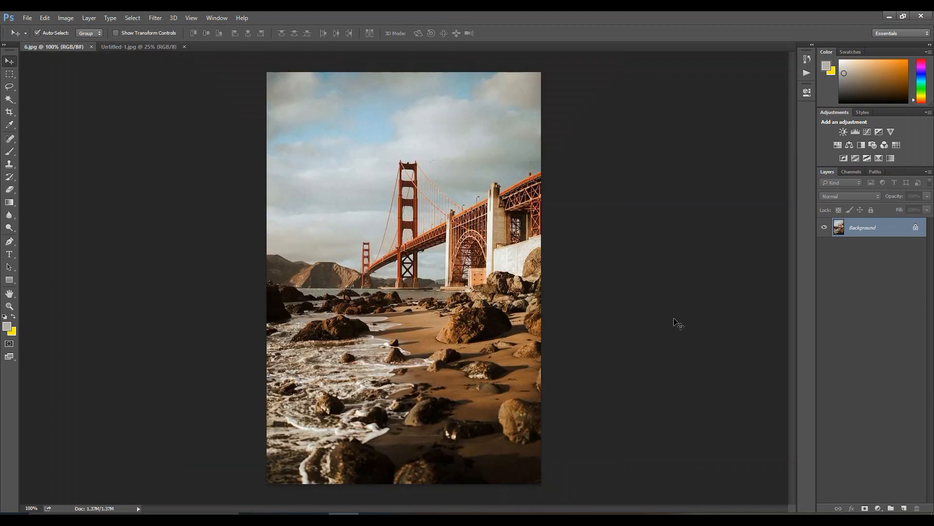
{"action": "left_click", "coordinate": [162, 46]}
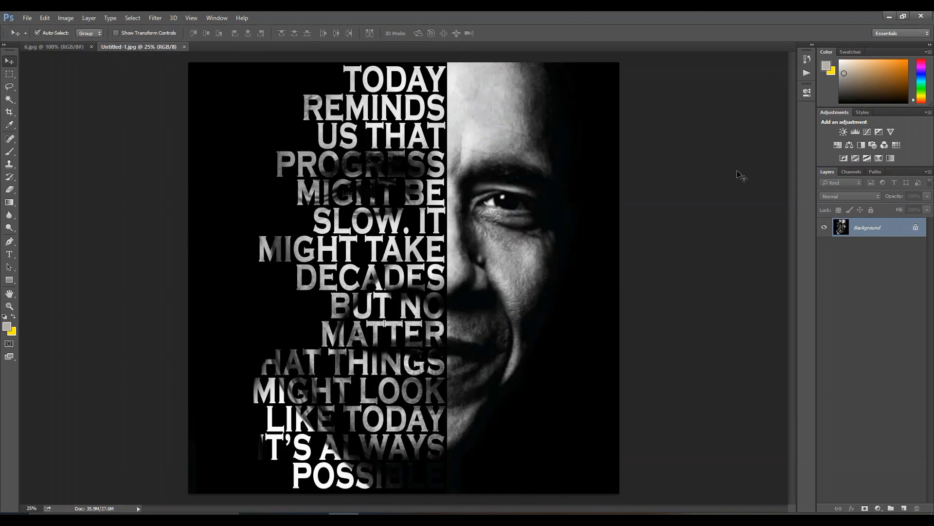
{"action": "left_click", "coordinate": [916, 228]}
{"action": "left_click_drag", "start_coordinate": [294, 94], "coordinate": [384, 197]}
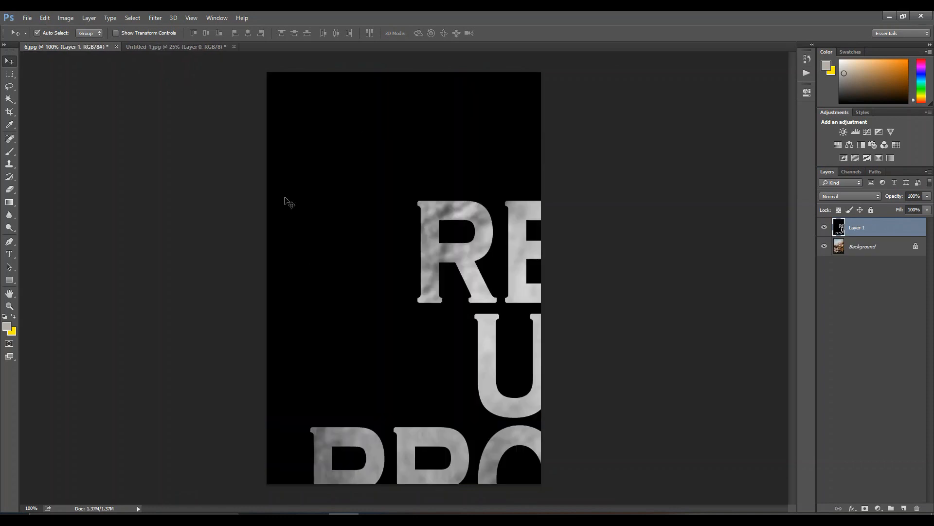
{"action": "scroll", "coordinate": [447, 233], "scroll_direction": "down", "scroll_amount": 2}
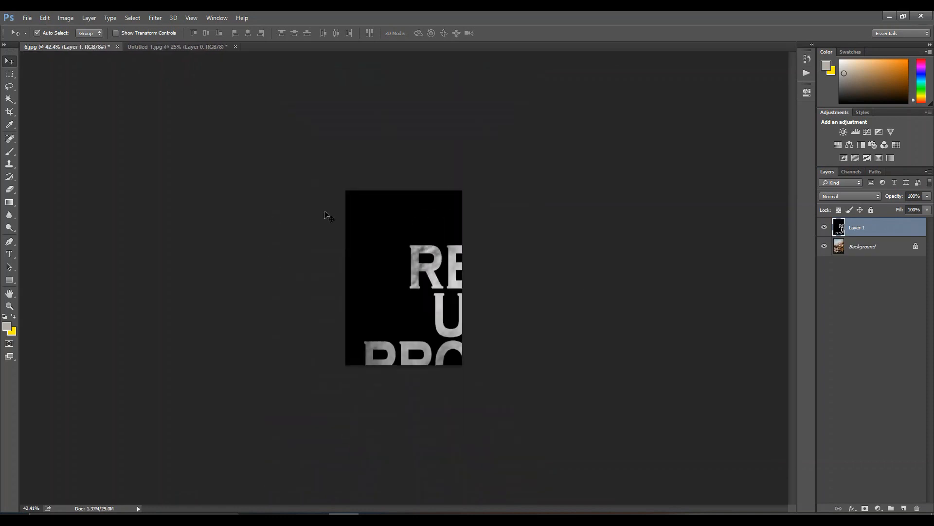
{"action": "key", "text": "ctrl+t"}
{"action": "scroll", "coordinate": [301, 124], "scroll_direction": "down", "scroll_amount": 3}
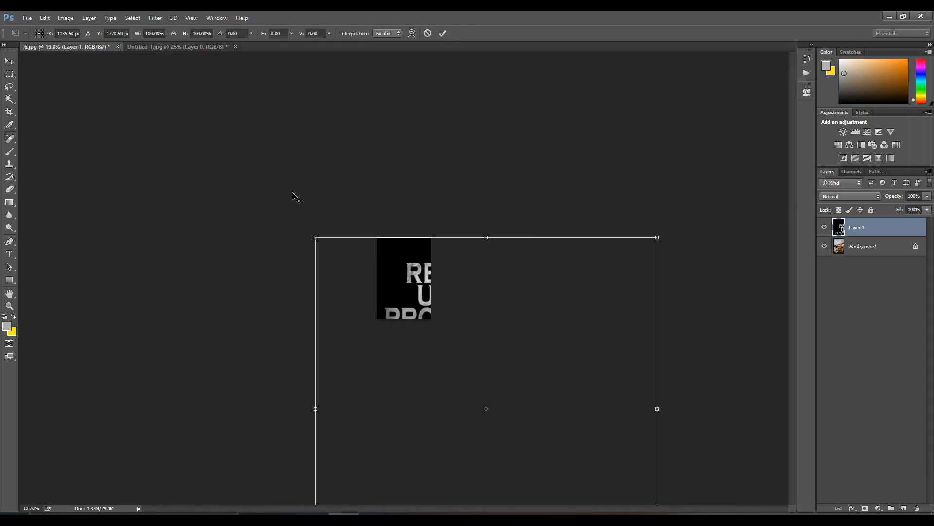
{"action": "left_click_drag", "start_coordinate": [314, 238], "coordinate": [288, 147]}
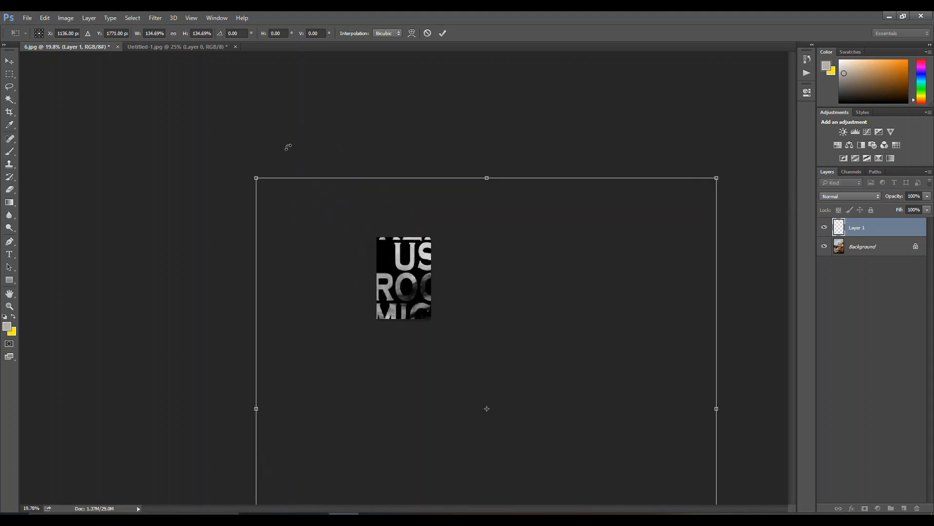
{"action": "key", "text": "Return"}
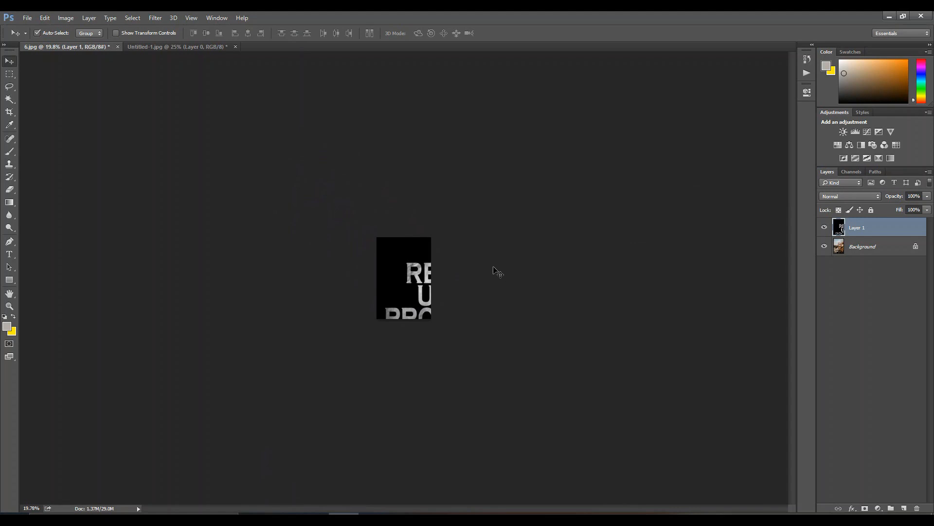
{"action": "scroll", "coordinate": [427, 287], "scroll_direction": "up", "scroll_amount": 2}
{"action": "scroll", "coordinate": [426, 288], "scroll_direction": "up", "scroll_amount": 5}
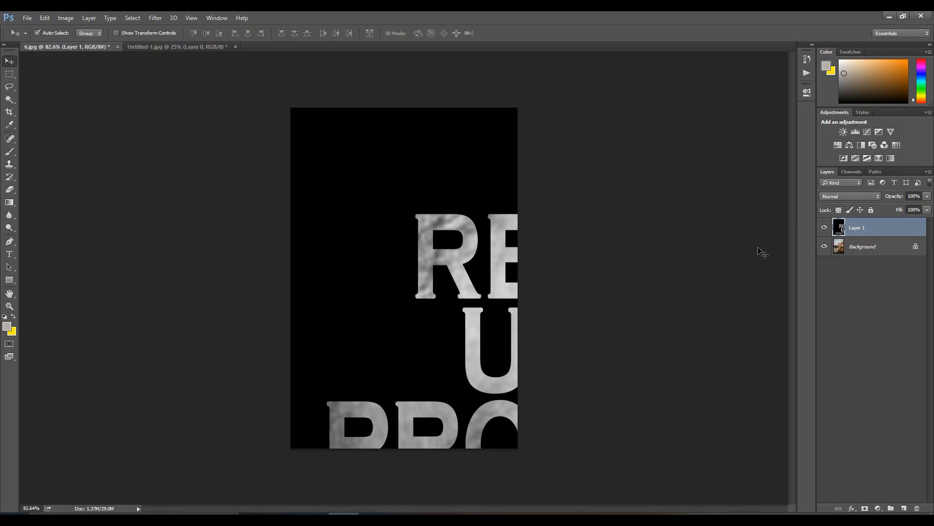
Delete Layer 1 from 6.jpg and bring the Untitled-1.jpg portrait into it again as a new layer.
{"action": "key", "text": "Delete"}
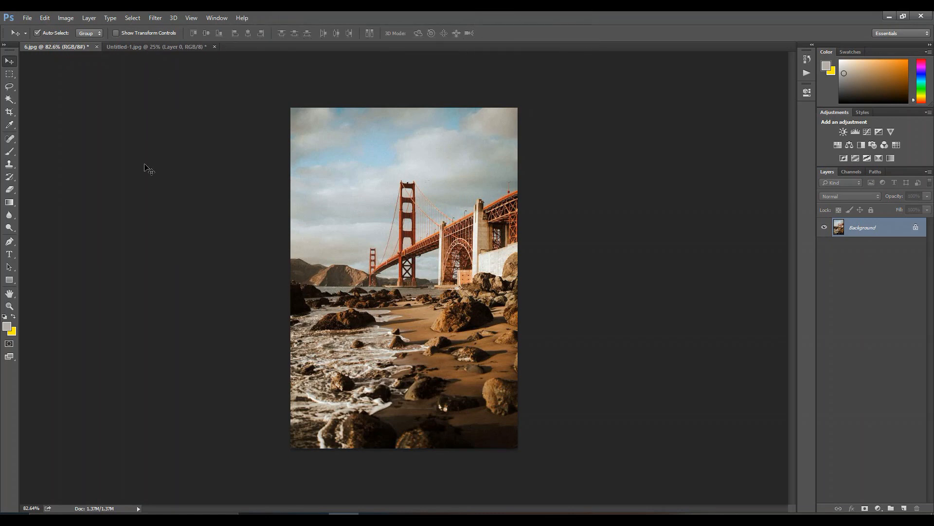
{"action": "left_click", "coordinate": [166, 47]}
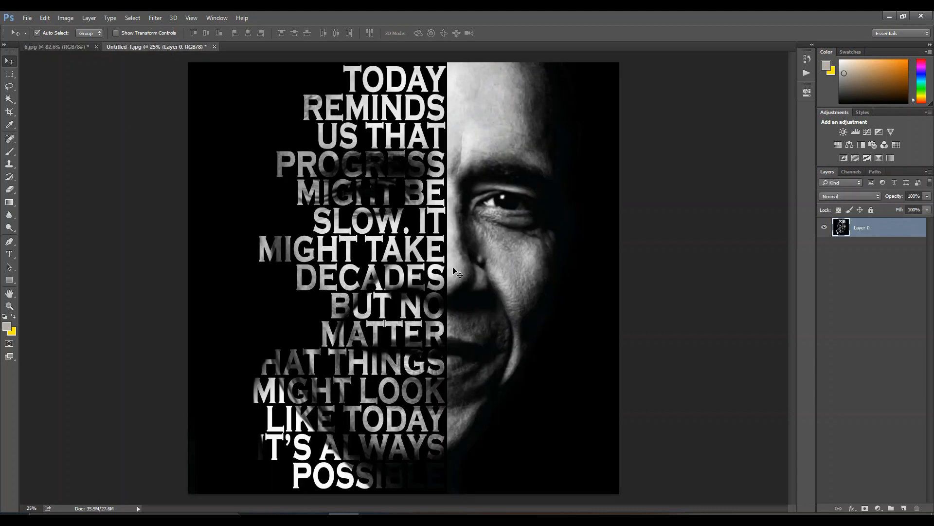
{"action": "mouse_move", "coordinate": [318, 186]}
{"action": "left_mouse_down"}
{"action": "mouse_move", "coordinate": [295, 190]}
{"action": "mouse_move", "coordinate": [53, 49]}
{"action": "mouse_move", "coordinate": [320, 198]}
{"action": "left_mouse_up"}
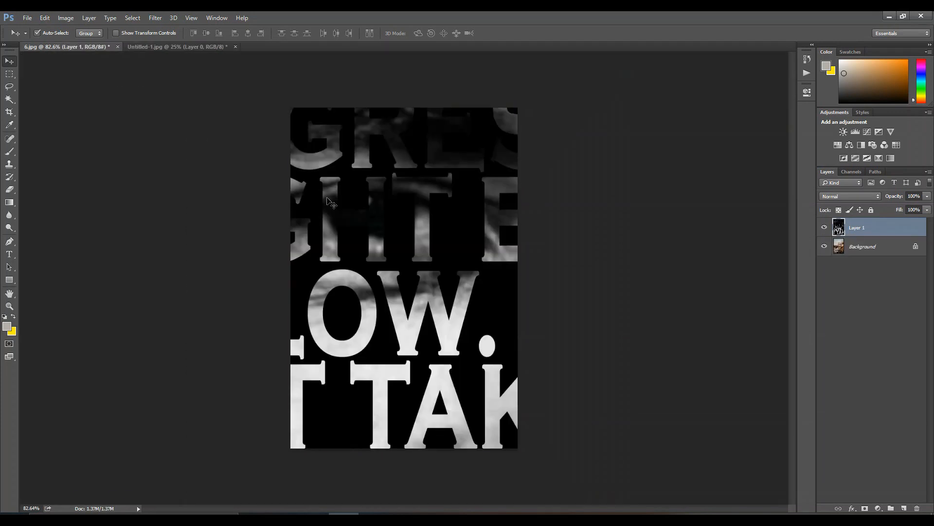
{"action": "scroll", "coordinate": [380, 251], "scroll_direction": "down", "scroll_amount": 3}
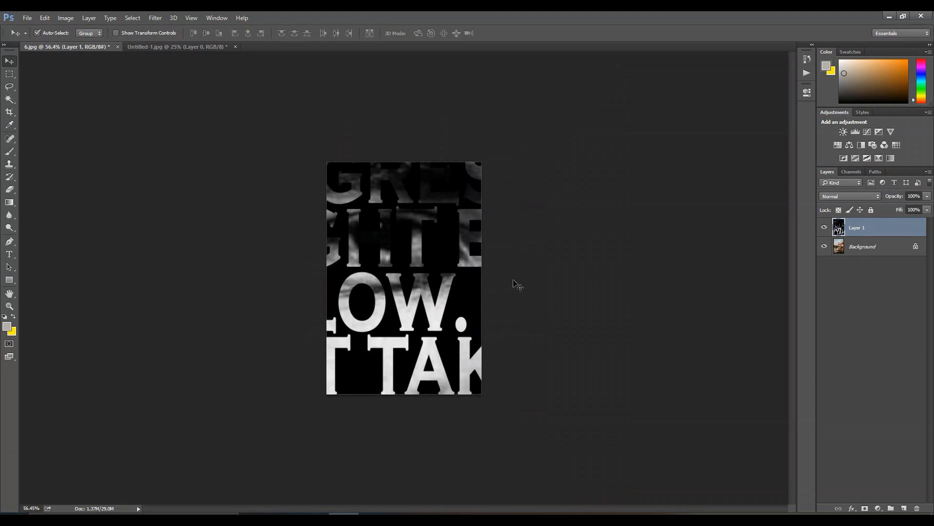
Show the Actions list and create a new action set named FIT TO CANVAS.
{"action": "left_click", "coordinate": [214, 20]}
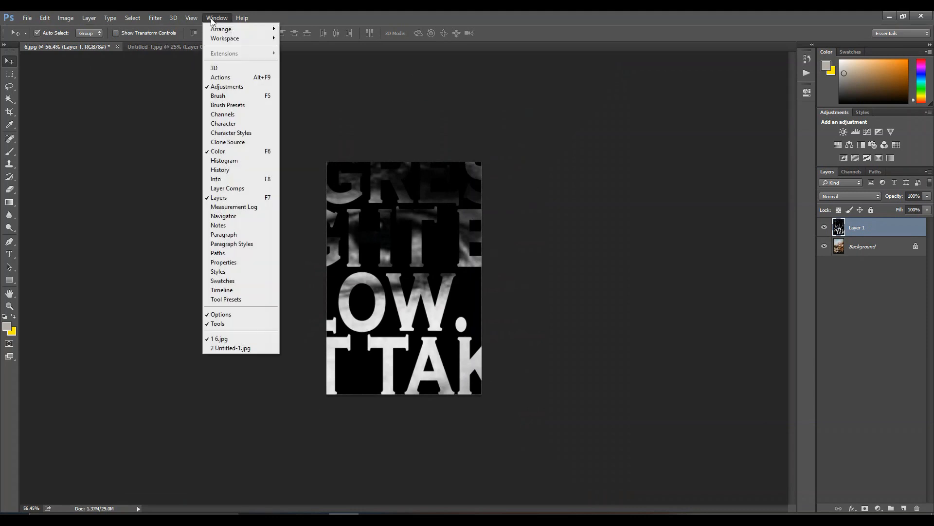
{"action": "left_click", "coordinate": [233, 78]}
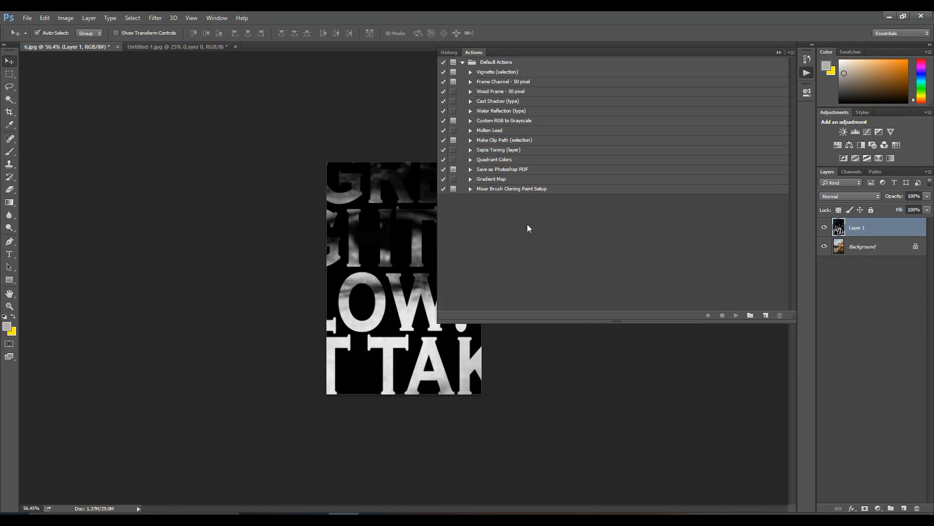
{"action": "left_click", "coordinate": [751, 317]}
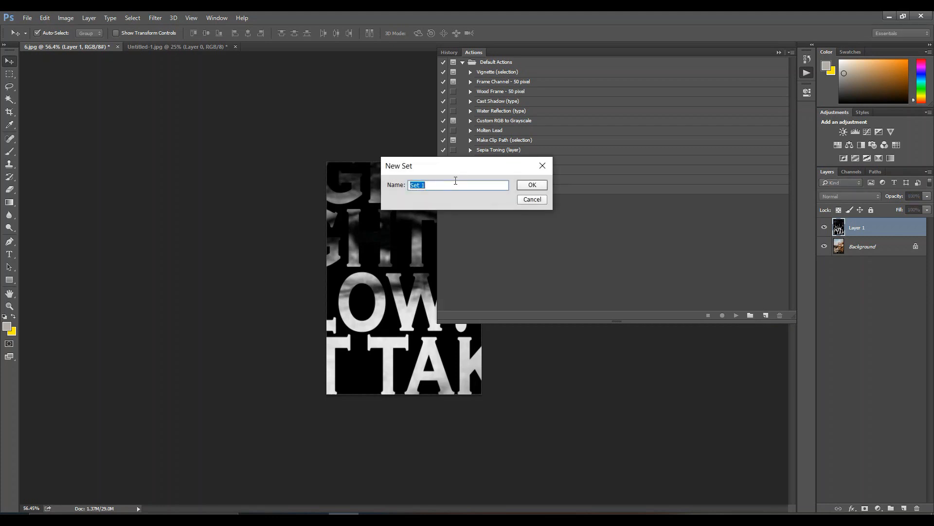
{"action": "type", "text": "FIT TO CANVAS"}
{"action": "left_click", "coordinate": [543, 184]}
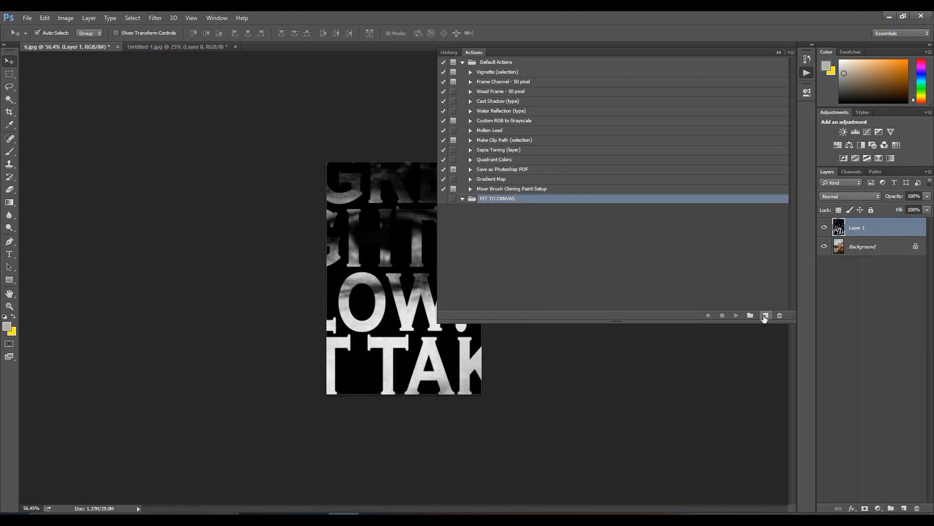
Create an action named FIT IMAGE in the FIT TO CANVAS set and start recording it.
{"action": "left_click", "coordinate": [765, 316]}
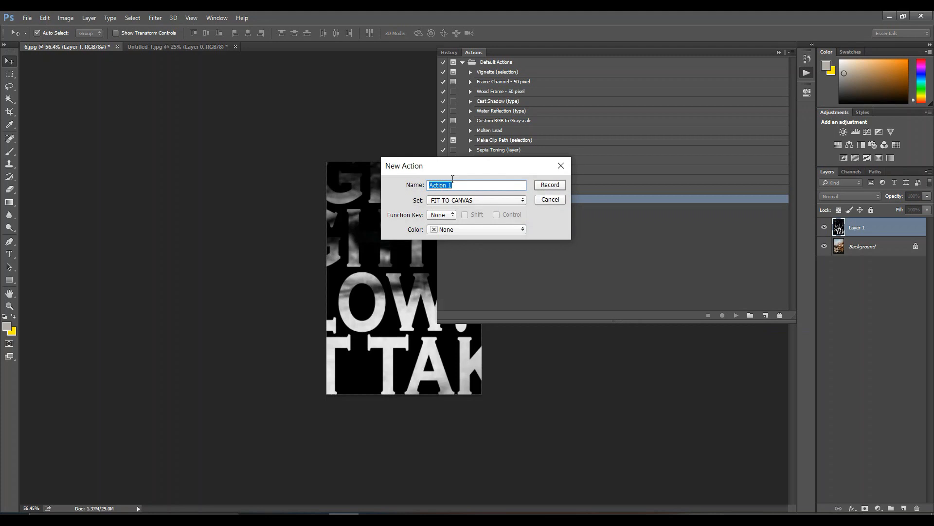
{"action": "type", "text": "FIT IMAGE"}
{"action": "left_click", "coordinate": [549, 186]}
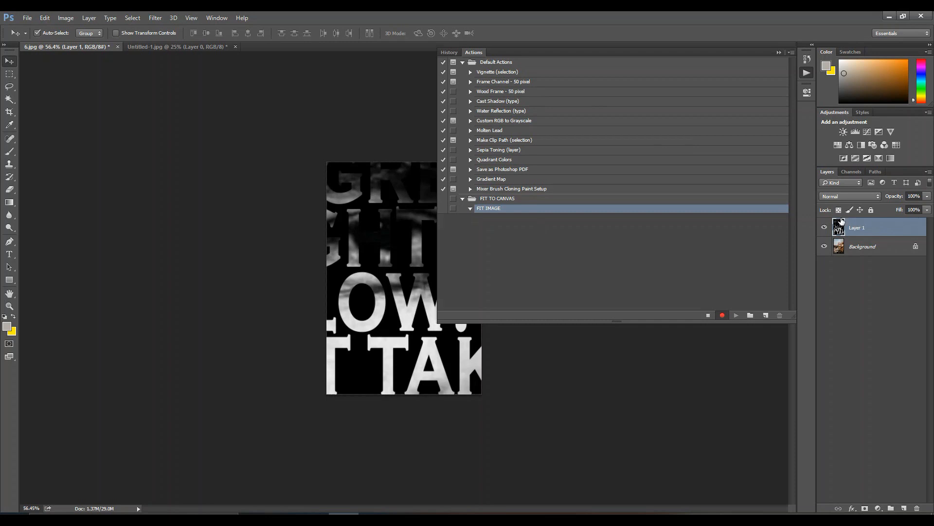
Convert Layer 1 to a smart object and open its contents for editing.
{"action": "right_click", "coordinate": [901, 228]}
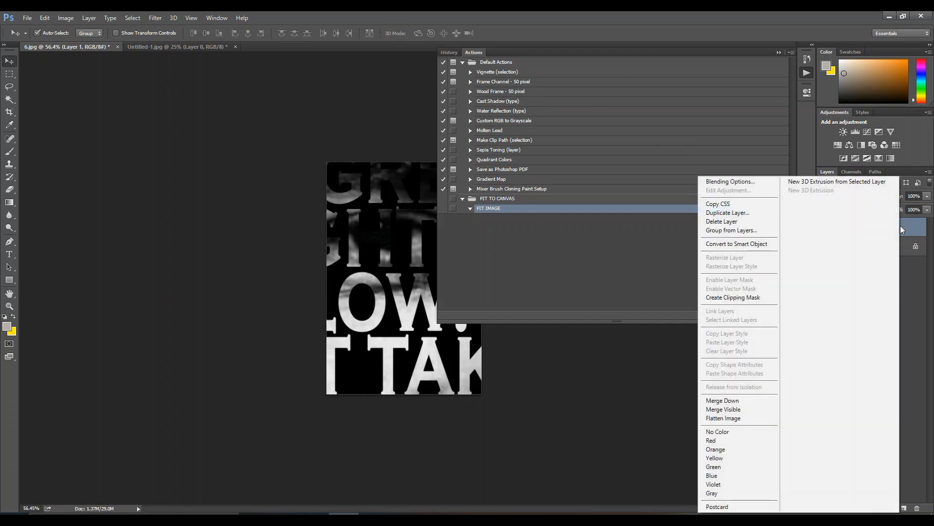
{"action": "left_click", "coordinate": [761, 245]}
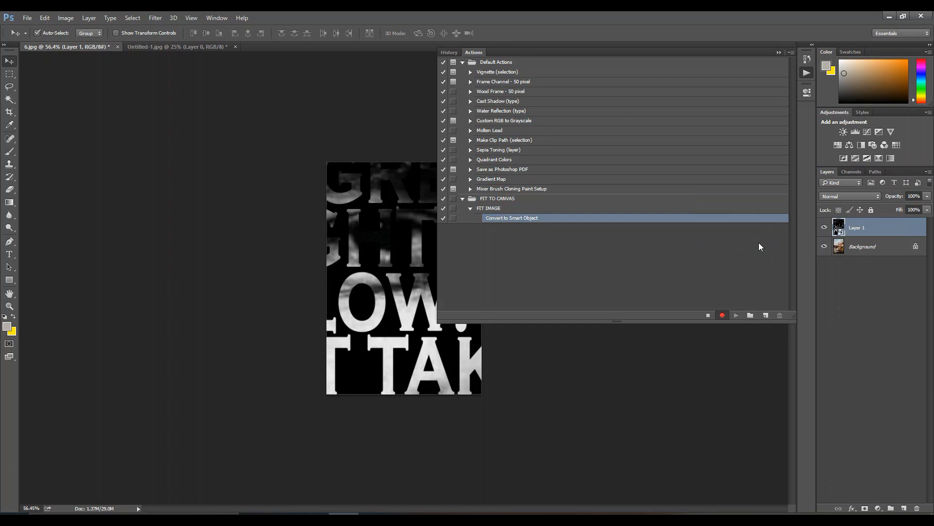
{"action": "double_click", "coordinate": [837, 224]}
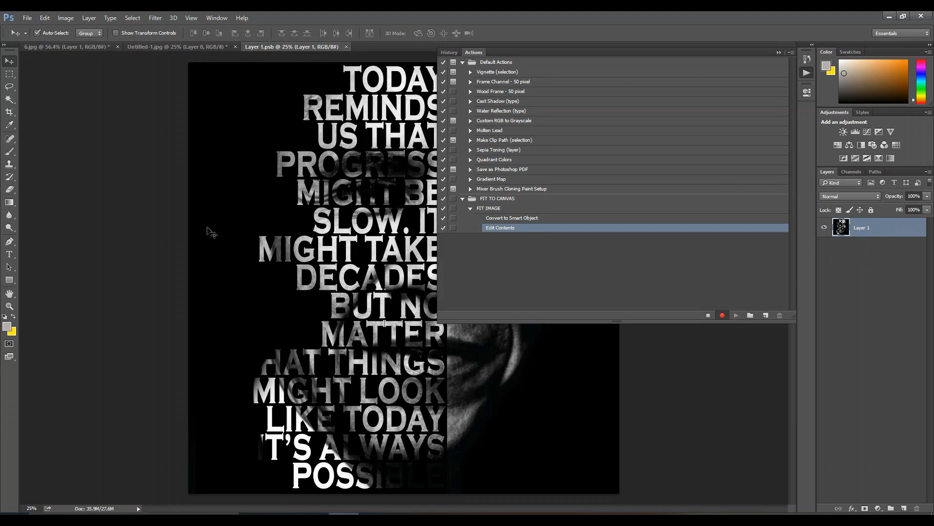
{"action": "scroll", "coordinate": [150, 219], "scroll_direction": "down", "scroll_amount": 3}
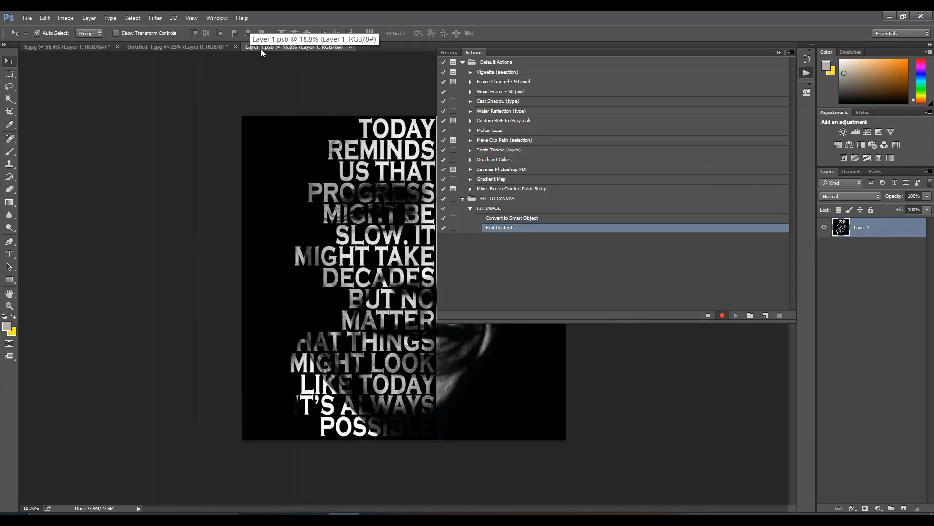
{"action": "scroll", "coordinate": [312, 131], "scroll_direction": "up", "scroll_amount": 1}
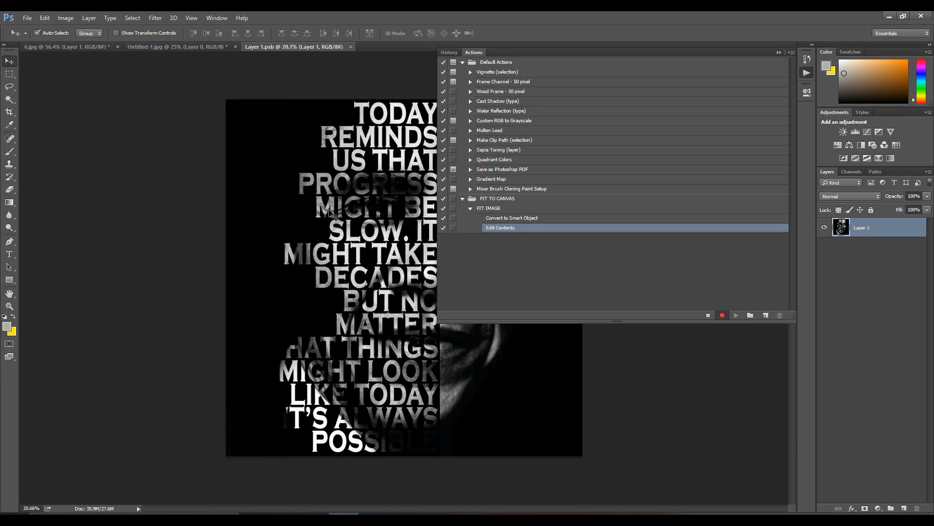
Save the smart object's contents to the Desktop as FIT TO CANVAS.psd in Photoshop format and close that document.
{"action": "left_click", "coordinate": [27, 18]}
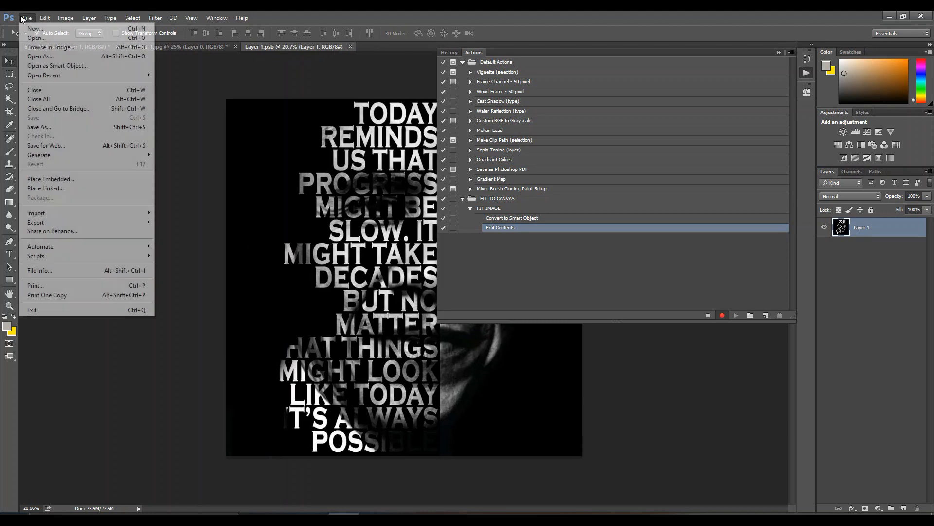
{"action": "left_click", "coordinate": [54, 129]}
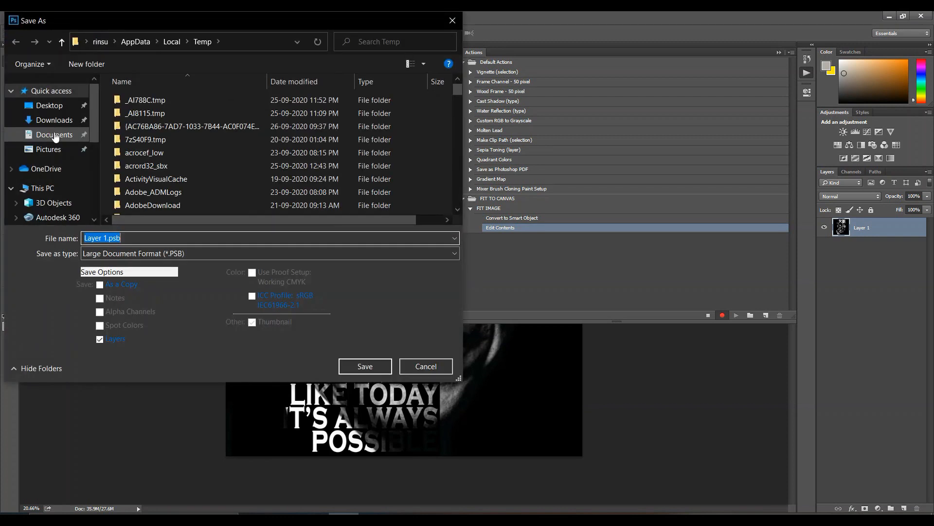
{"action": "left_click", "coordinate": [58, 110]}
{"action": "type", "text": "CANC"}
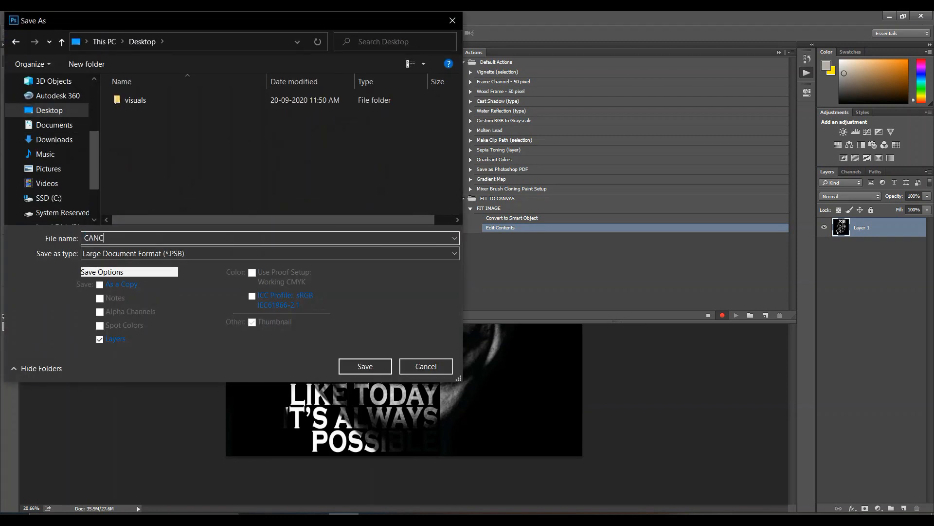
{"action": "key", "text": "BackSpace"}
{"action": "key", "text": "BackSpace"}
{"action": "key", "text": "BackSpace"}
{"action": "type", "text": "FIT TO V"}
{"action": "left_click", "coordinate": [270, 253]}
{"action": "left_click", "coordinate": [171, 262]}
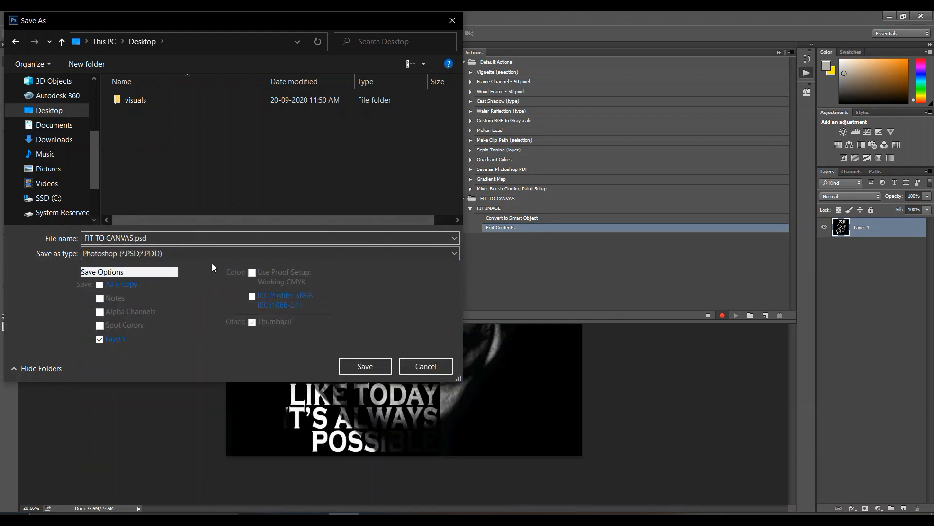
{"action": "left_click", "coordinate": [360, 365]}
{"action": "left_click", "coordinate": [573, 171]}
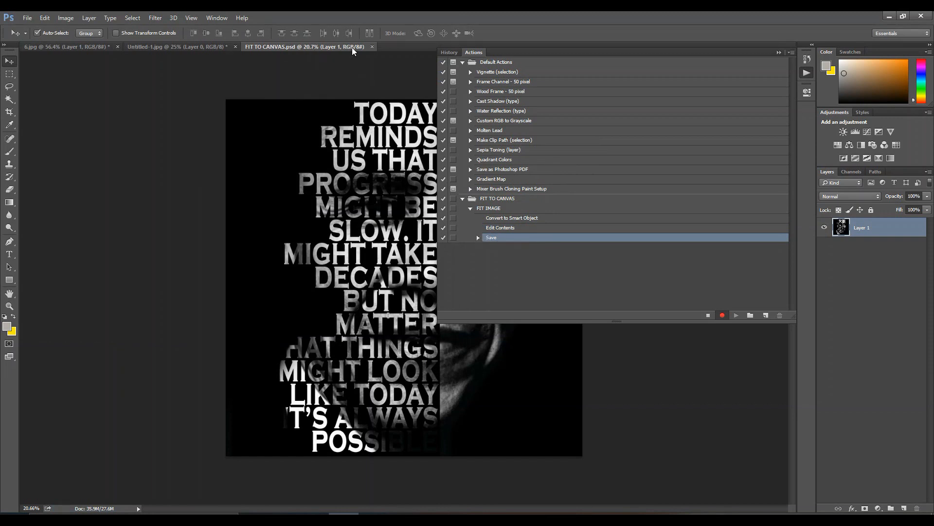
{"action": "left_click", "coordinate": [372, 47]}
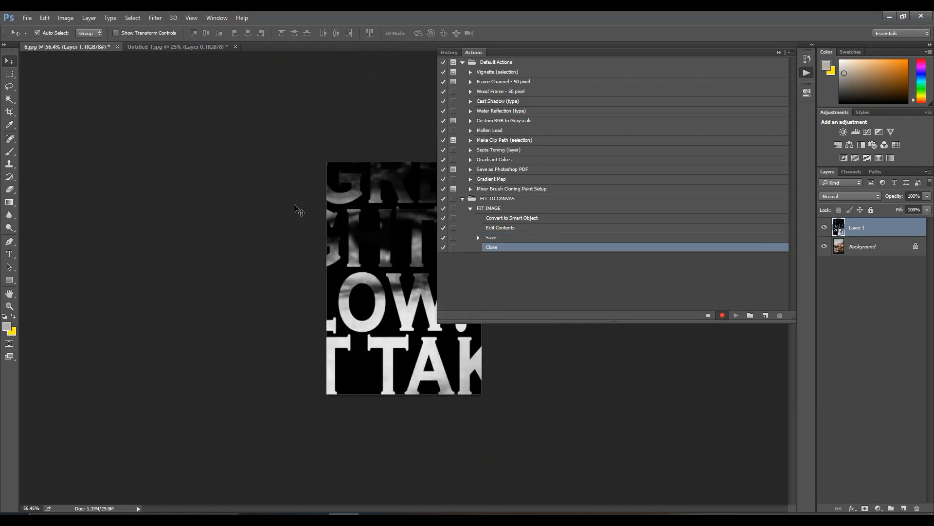
Delete the Layer 1 smart object from 6.jpg as part of the recorded action.
{"action": "scroll", "coordinate": [379, 267], "scroll_direction": "up", "scroll_amount": 2}
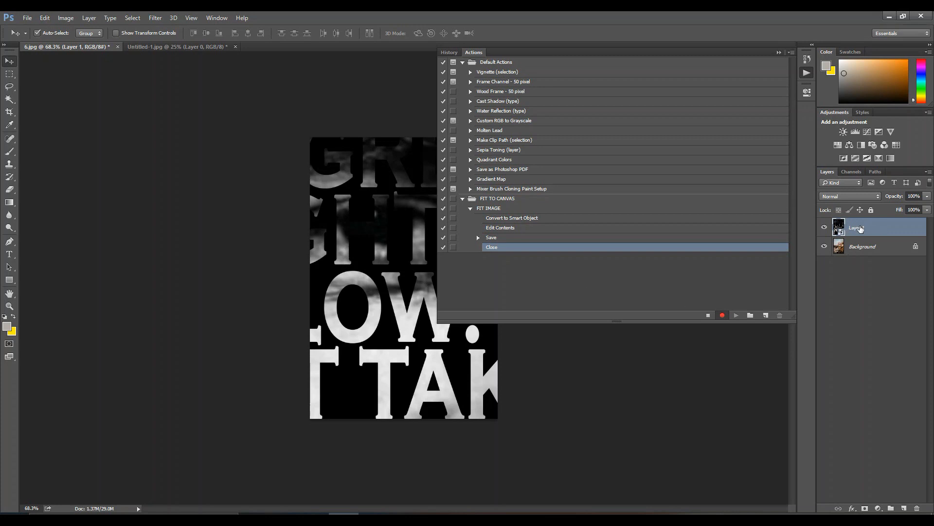
{"action": "right_click", "coordinate": [886, 230]}
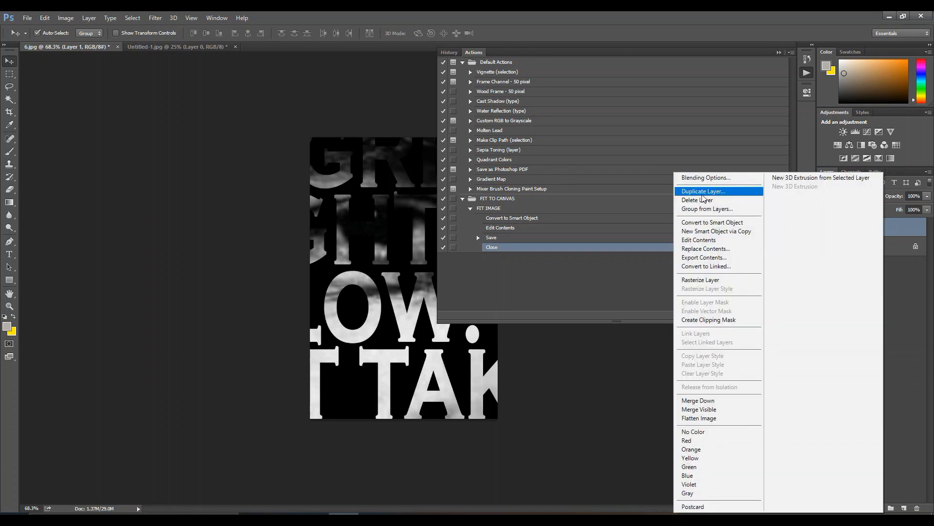
{"action": "left_click", "coordinate": [717, 201]}
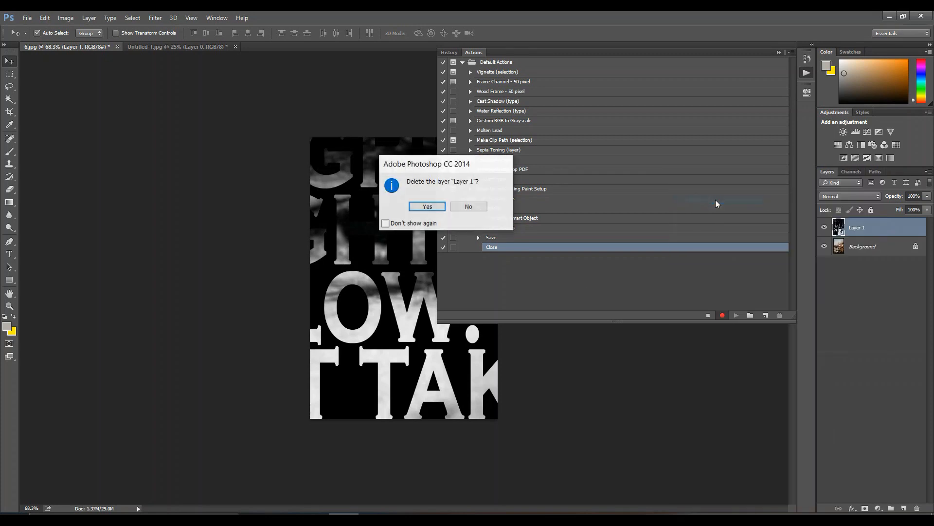
{"action": "left_click", "coordinate": [427, 208]}
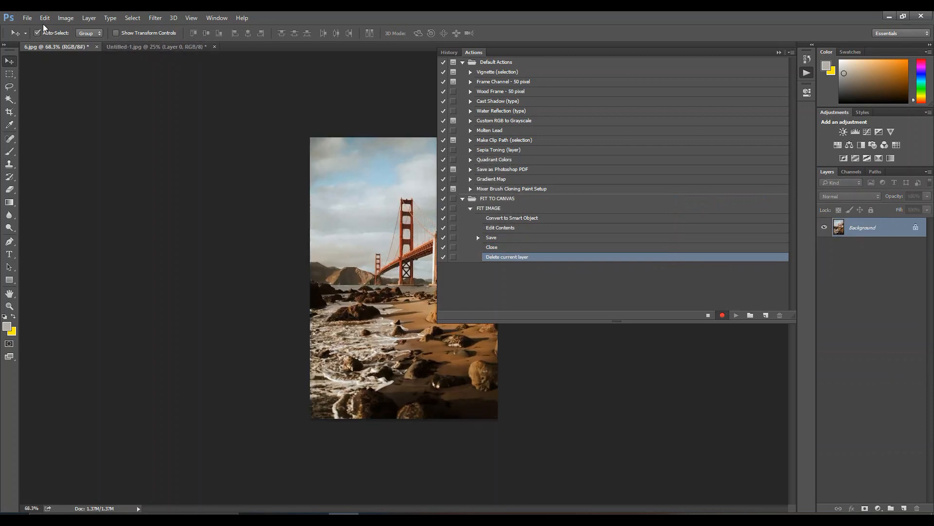
Place FIT TO CANVAS.psd from the Desktop as an embedded image in 6.jpg and commit it at the default fit.
{"action": "left_click", "coordinate": [28, 18]}
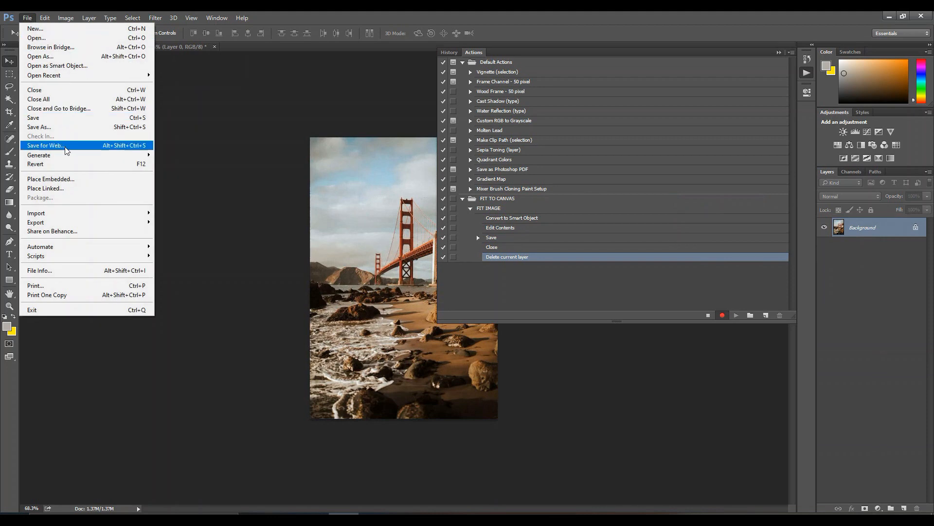
{"action": "left_click", "coordinate": [86, 181]}
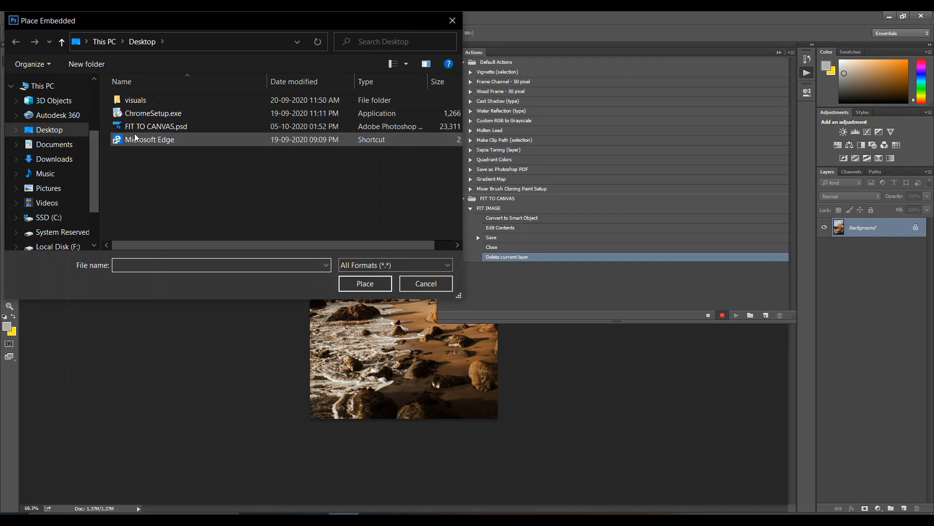
{"action": "left_click", "coordinate": [215, 129]}
{"action": "left_click", "coordinate": [360, 287]}
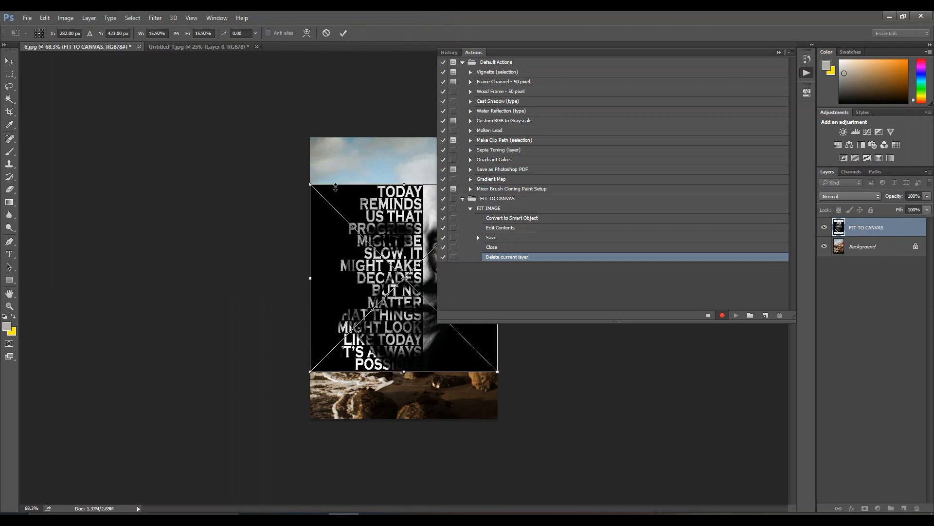
{"action": "scroll", "coordinate": [189, 184], "scroll_direction": "down", "scroll_amount": 4}
{"action": "scroll", "coordinate": [291, 212], "scroll_direction": "up", "scroll_amount": 4}
{"action": "key", "text": "Return"}
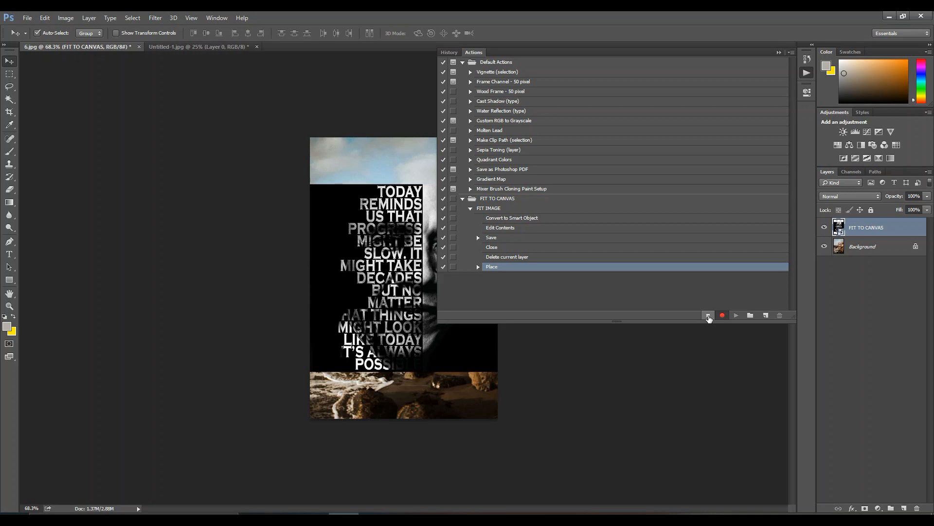
Stop recording the FIT IMAGE action, collapse the FIT TO CANVAS set and put away the Actions list.
{"action": "left_click", "coordinate": [709, 315]}
{"action": "left_click", "coordinate": [463, 199]}
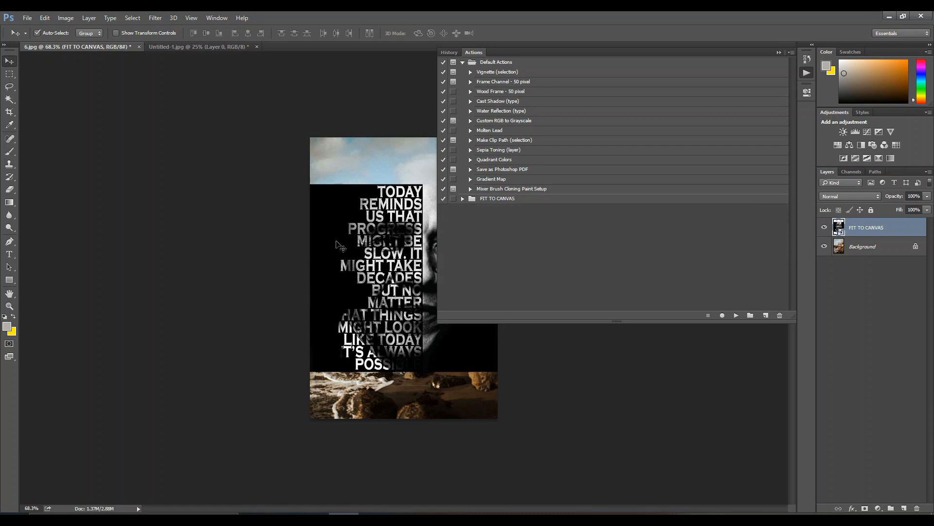
{"action": "left_click", "coordinate": [778, 52]}
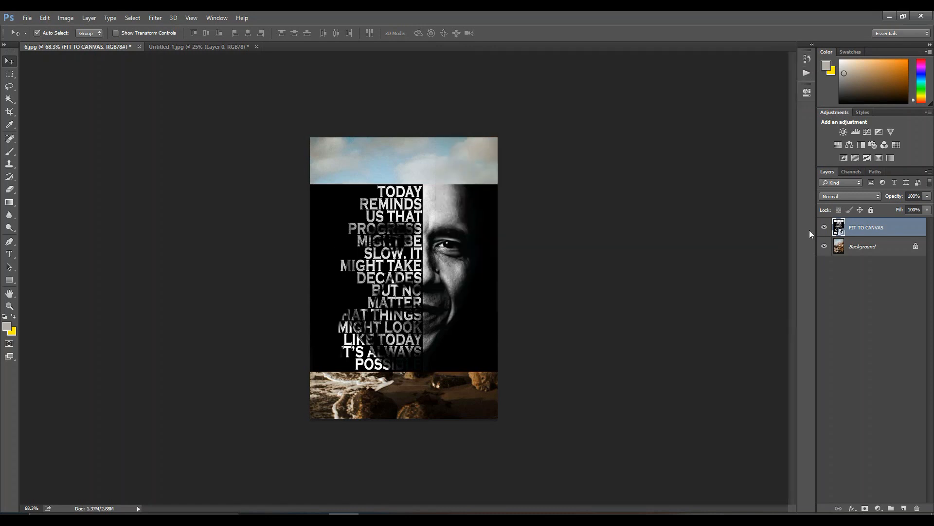
Hide the FIT TO CANVAS layer and copy the Untitled-1.jpg image into 6.jpg as a new oversized layer.
{"action": "left_click", "coordinate": [824, 227]}
{"action": "key", "text": "ctrl+0"}
{"action": "scroll", "coordinate": [423, 286], "scroll_direction": "up", "scroll_amount": 2}
{"action": "left_click", "coordinate": [204, 48]}
{"action": "left_click_drag", "start_coordinate": [456, 197], "coordinate": [332, 210]}
{"action": "scroll", "coordinate": [358, 87], "scroll_direction": "down", "scroll_amount": 11}
{"action": "left_click_drag", "start_coordinate": [336, 253], "coordinate": [392, 297]}
Play the FIT IMAGE action from the FIT TO CANVAS set on Layer 1 and inspect the fitted image.
{"action": "left_click", "coordinate": [216, 19]}
{"action": "left_click", "coordinate": [220, 78]}
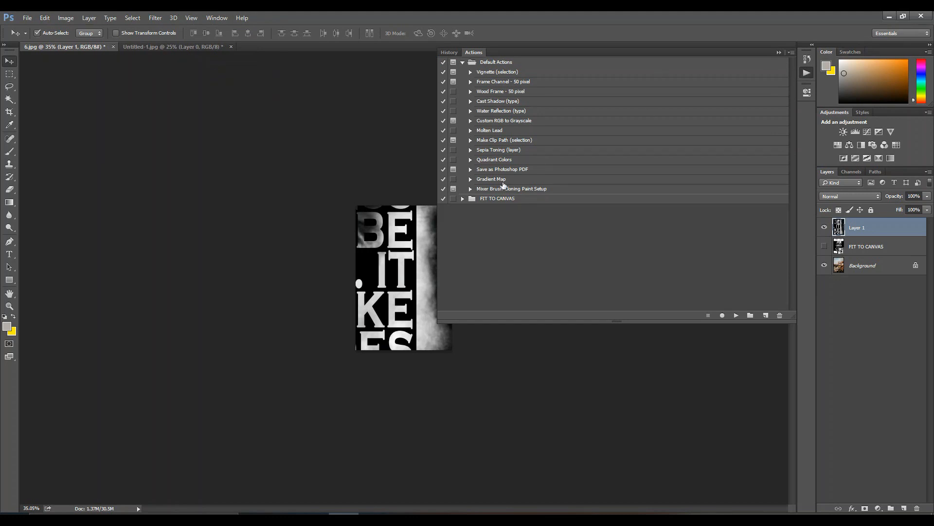
{"action": "left_click", "coordinate": [463, 199]}
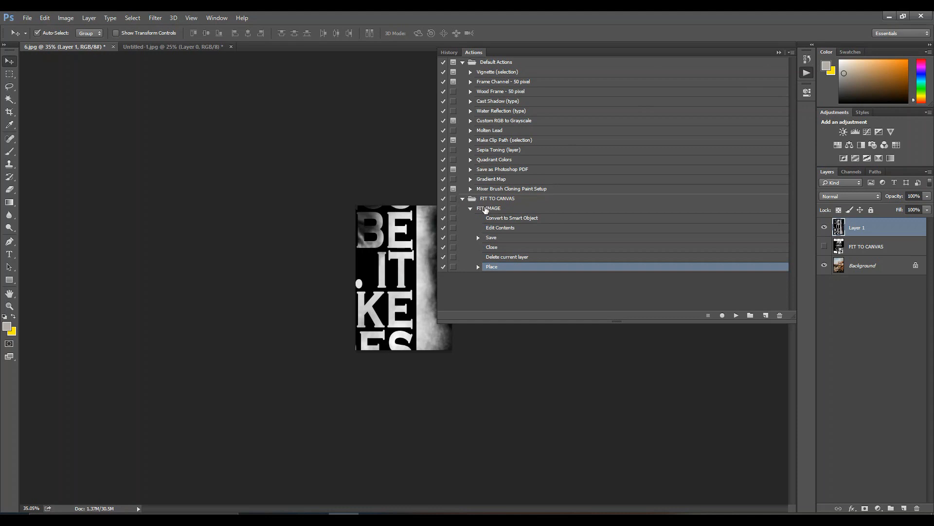
{"action": "left_click", "coordinate": [486, 209]}
{"action": "left_click", "coordinate": [736, 315]}
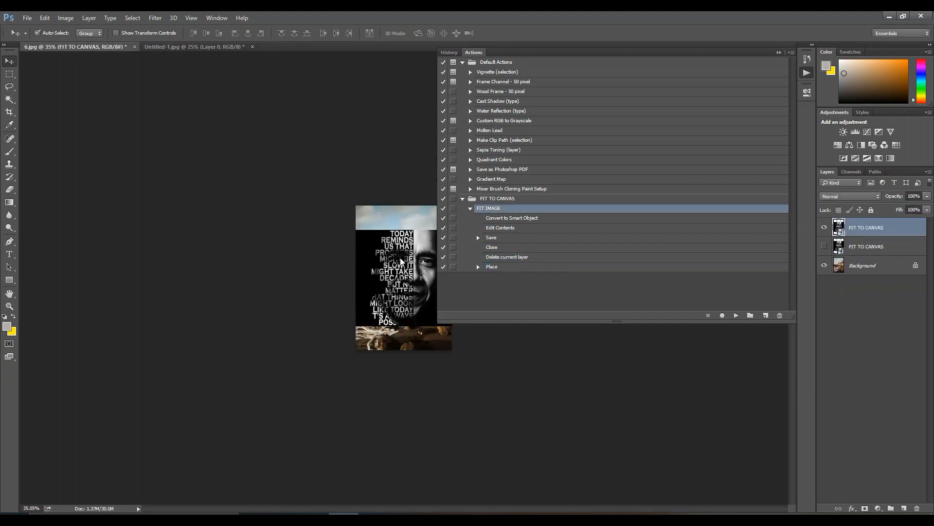
{"action": "left_click", "coordinate": [779, 52]}
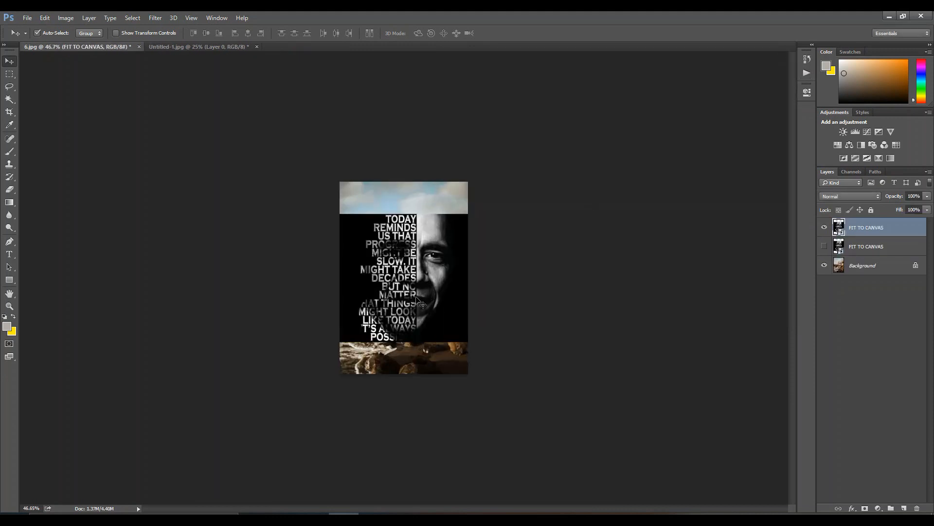
{"action": "scroll", "coordinate": [417, 298], "scroll_direction": "up", "scroll_amount": 5}
{"action": "left_click_drag", "start_coordinate": [431, 303], "coordinate": [415, 287]}
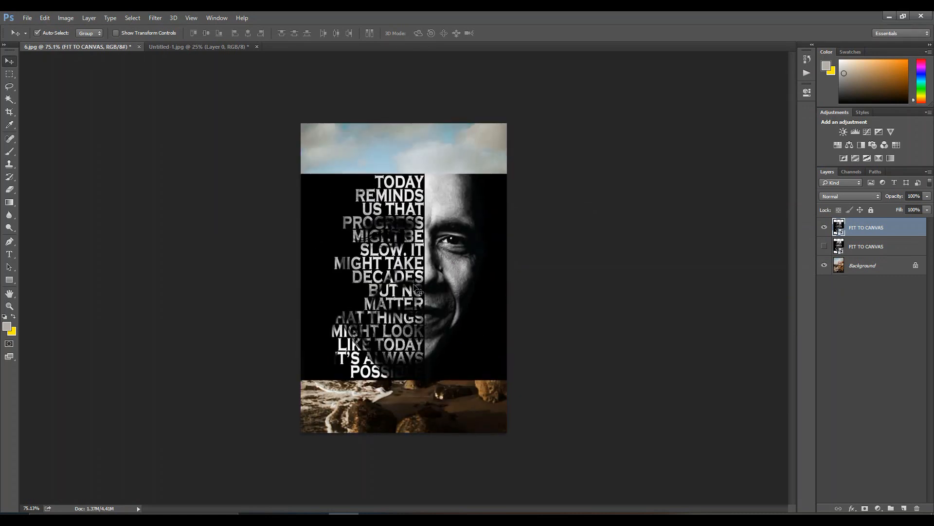
Hide the top FIT TO CANVAS layer, open THUMBNAIL.jpg, unlock its background and copy it into 6.jpg as a new layer.
{"action": "left_click", "coordinate": [824, 226]}
{"action": "left_click", "coordinate": [28, 18]}
{"action": "left_click", "coordinate": [37, 39]}
{"action": "left_click", "coordinate": [361, 283]}
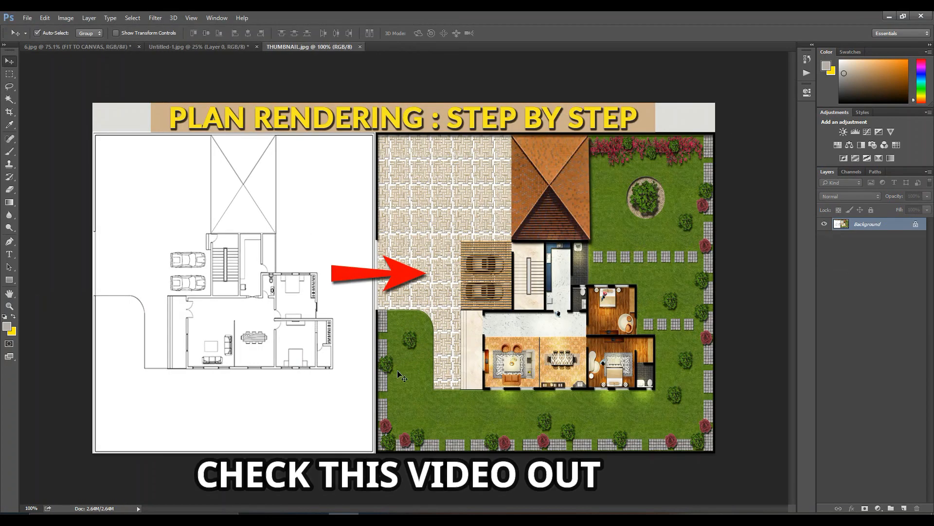
{"action": "double_click", "coordinate": [906, 228], "text": "alt"}
{"action": "left_click_drag", "start_coordinate": [406, 186], "coordinate": [381, 203]}
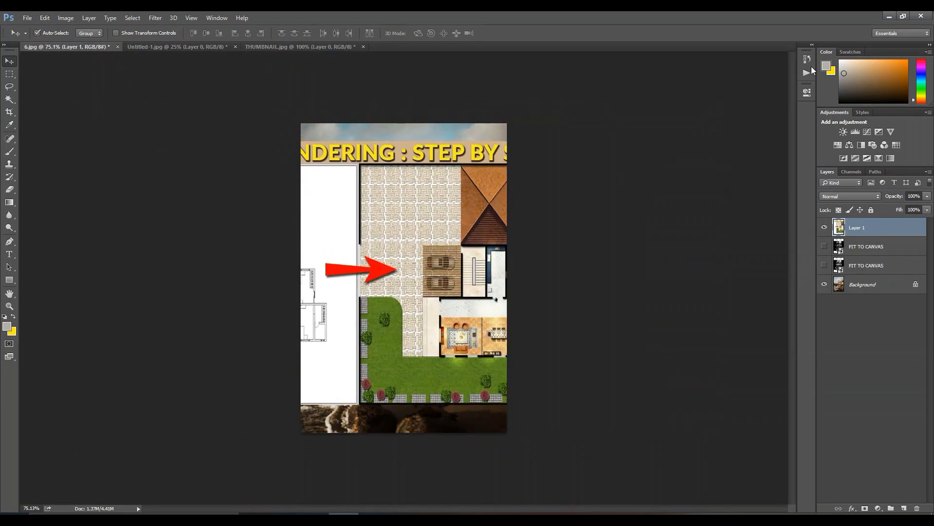
Play the FIT IMAGE action on the plan rendering layer in 6.jpg and put away the Actions list.
{"action": "key", "text": "alt+w"}
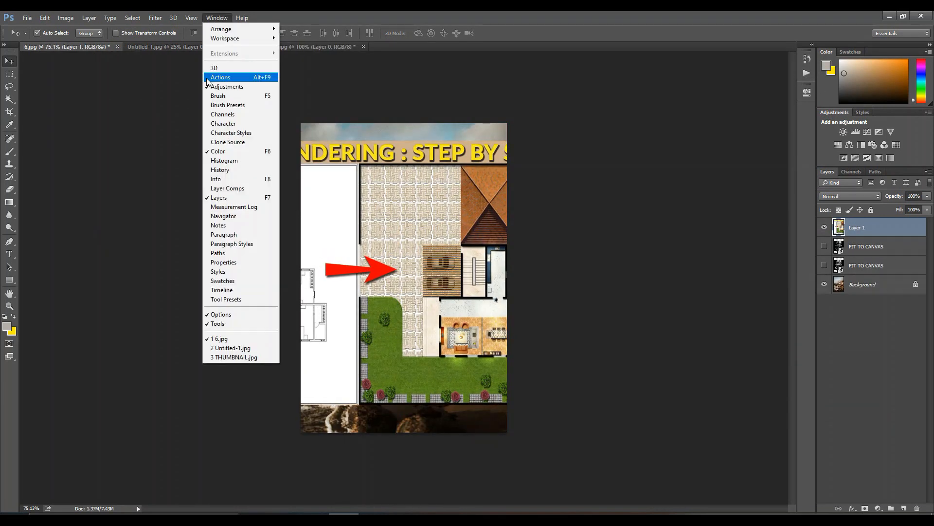
{"action": "left_click", "coordinate": [808, 73]}
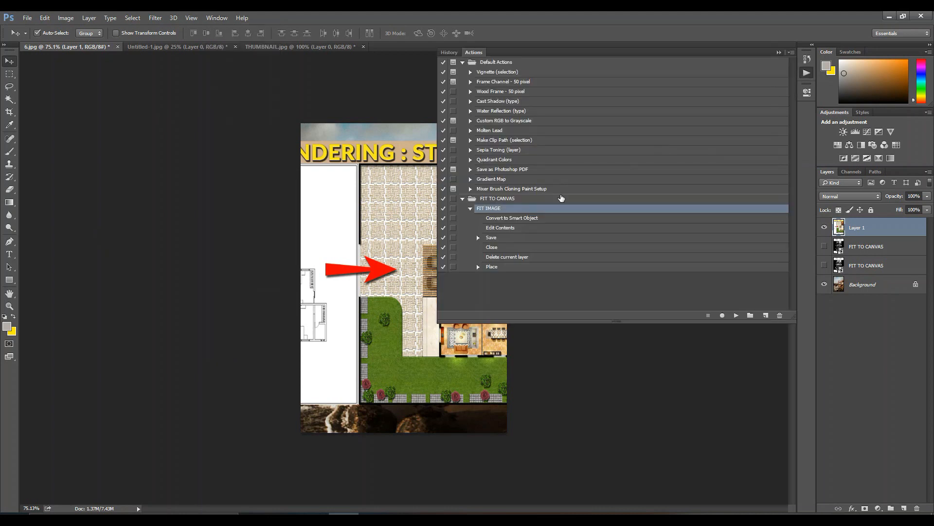
{"action": "left_click", "coordinate": [737, 315]}
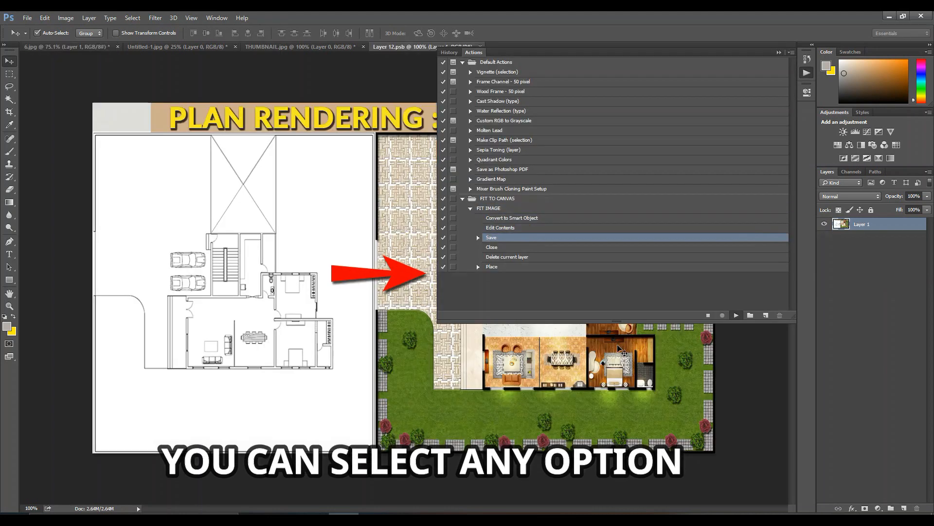
{"action": "left_click", "coordinate": [806, 73]}
{"action": "left_click_drag", "start_coordinate": [410, 239], "coordinate": [415, 189]}
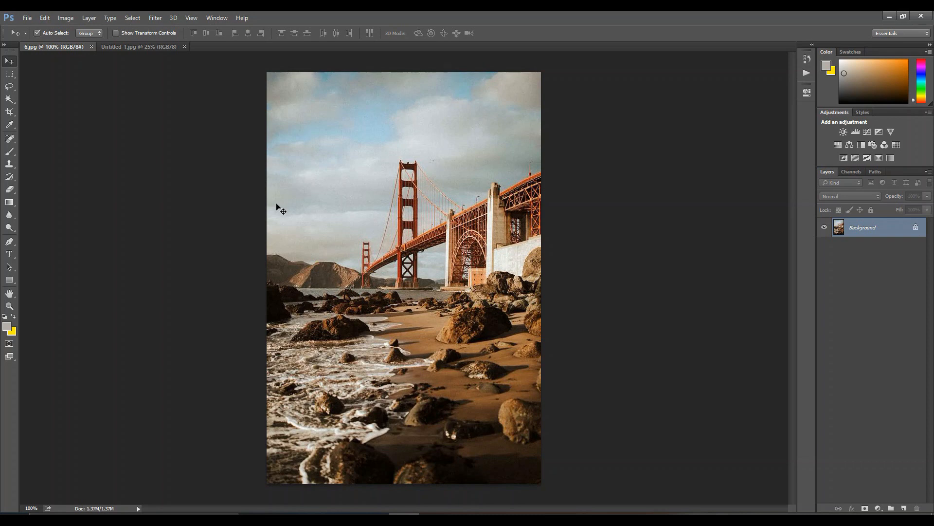
Try placing Untitled-1.jpg as an embedded image in 6.jpg, then cancel the placement.
{"action": "left_click", "coordinate": [32, 19]}
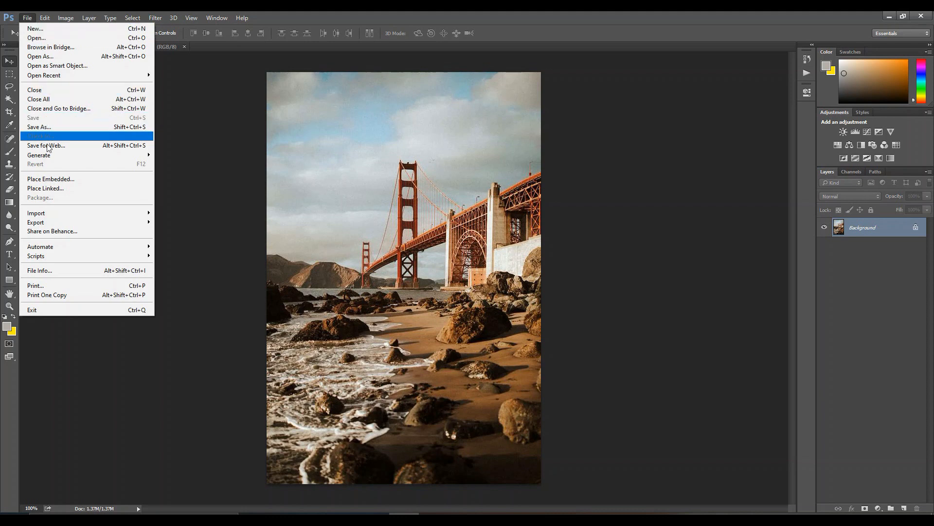
{"action": "left_click", "coordinate": [55, 179]}
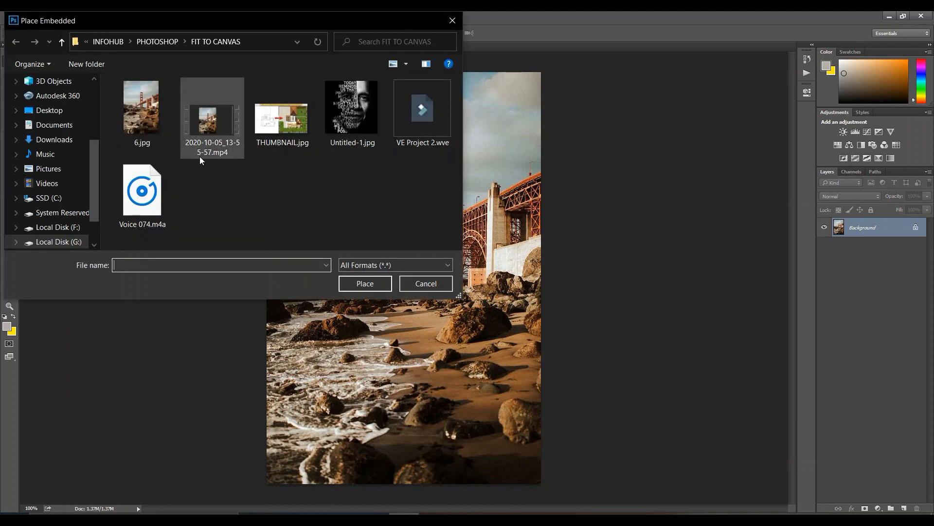
{"action": "left_click", "coordinate": [348, 127]}
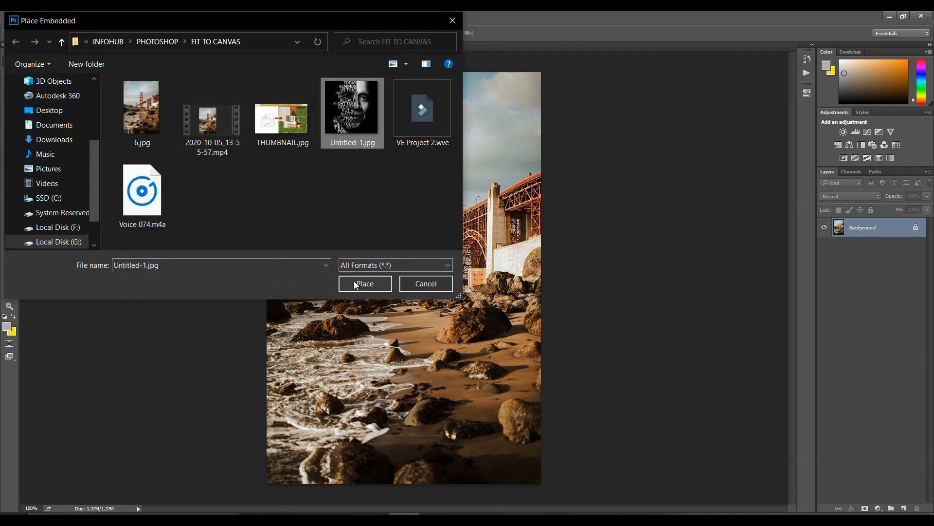
{"action": "left_click", "coordinate": [366, 284]}
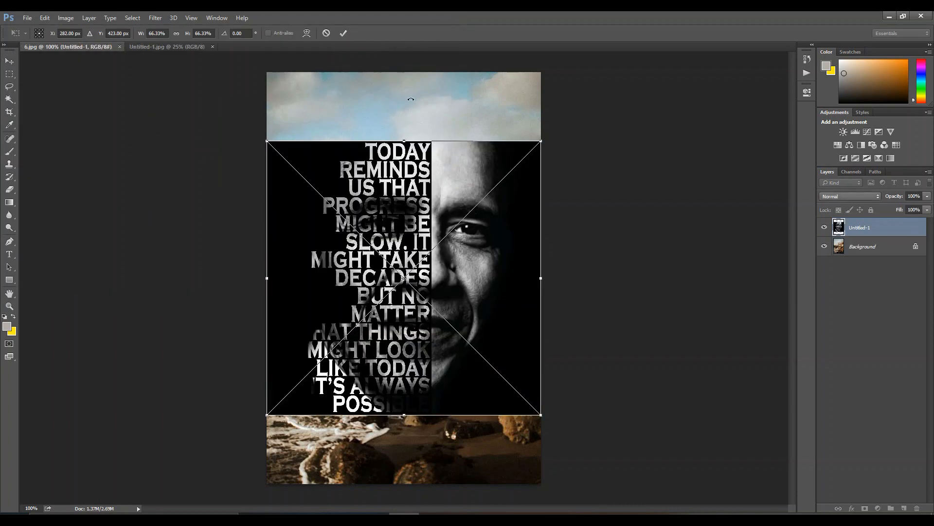
{"action": "key", "text": "Escape"}
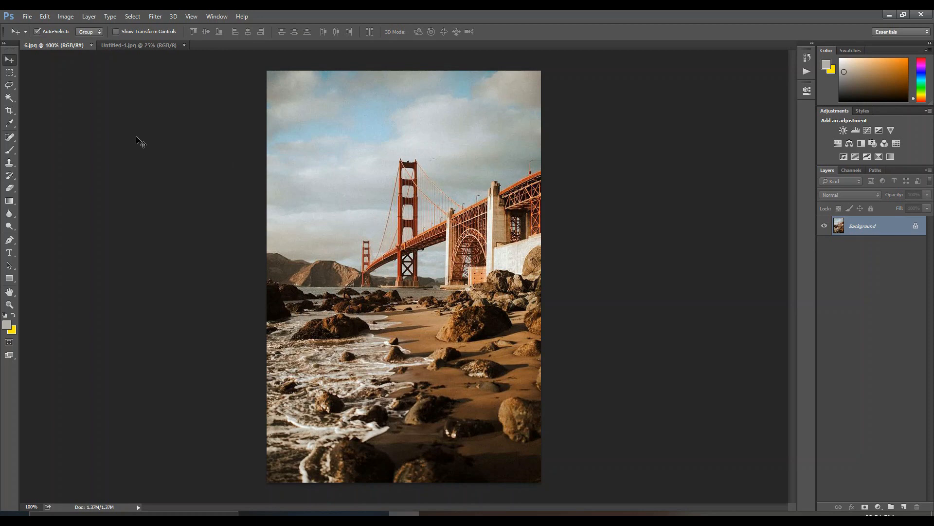
Copy the Untitled-1.jpg image into 6.jpg as a new layer and play the FIT IMAGE action on it.
{"action": "left_click", "coordinate": [139, 45]}
{"action": "left_click_drag", "start_coordinate": [326, 111], "coordinate": [326, 150]}
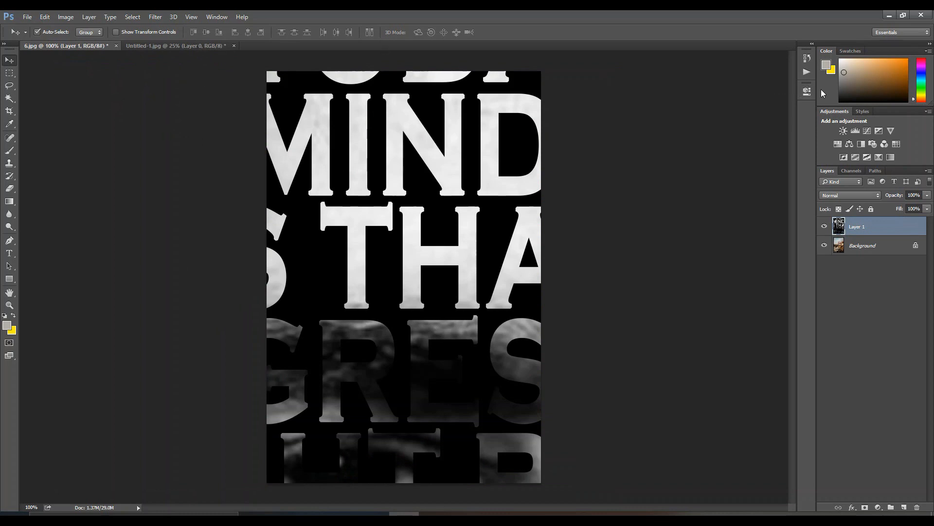
{"action": "left_click", "coordinate": [807, 72]}
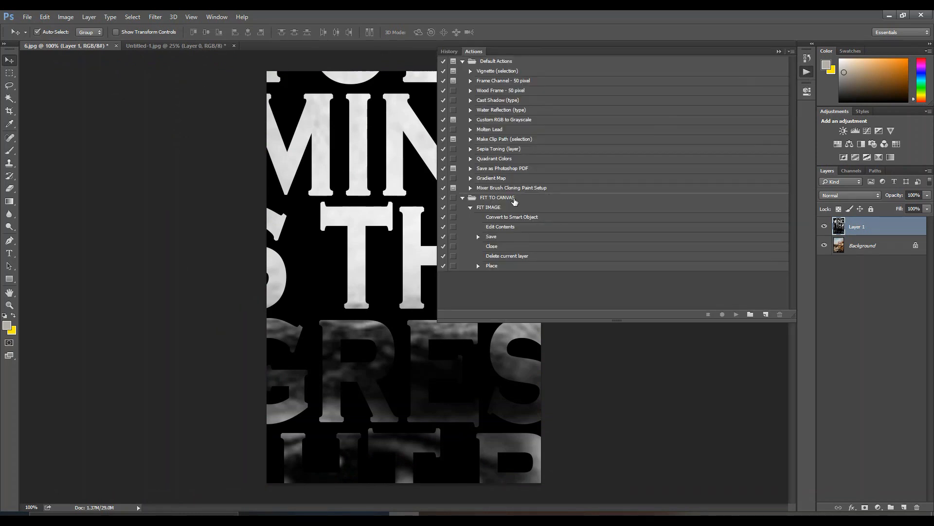
{"action": "left_click", "coordinate": [736, 314]}
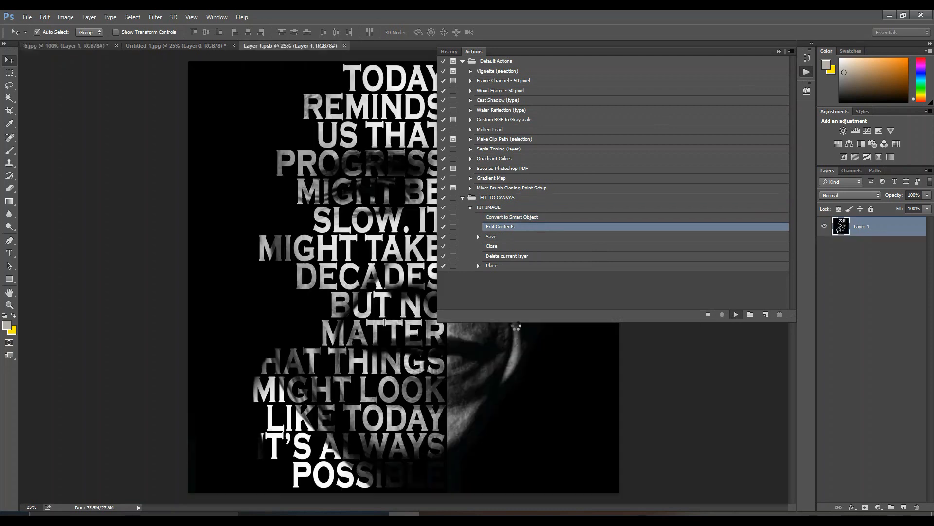
{"action": "left_click", "coordinate": [778, 52]}
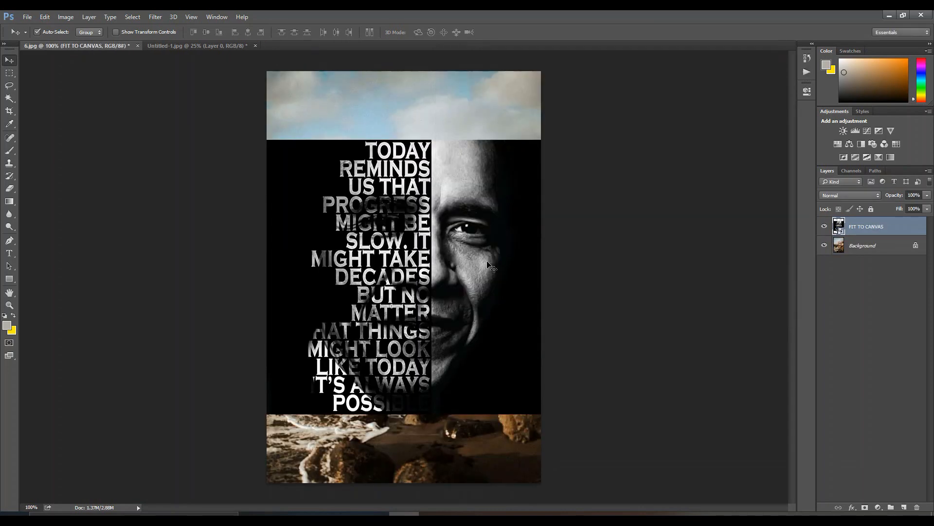